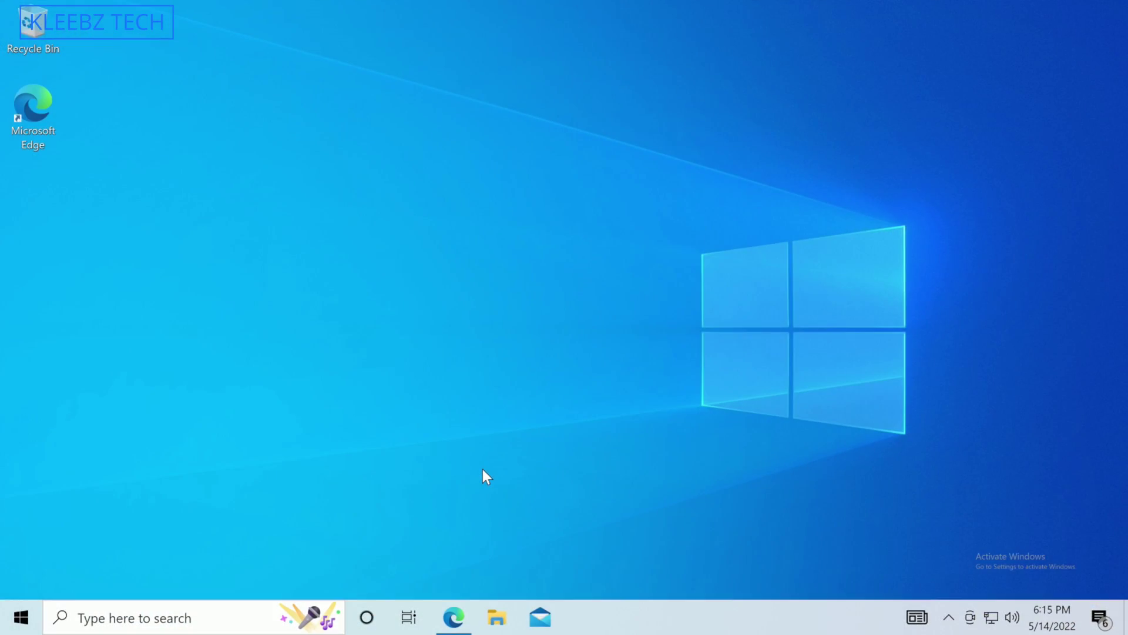
Step: In File Explorer, set up a quick format of USB4GB (D:) with the FAT32 file system
click(497, 617)
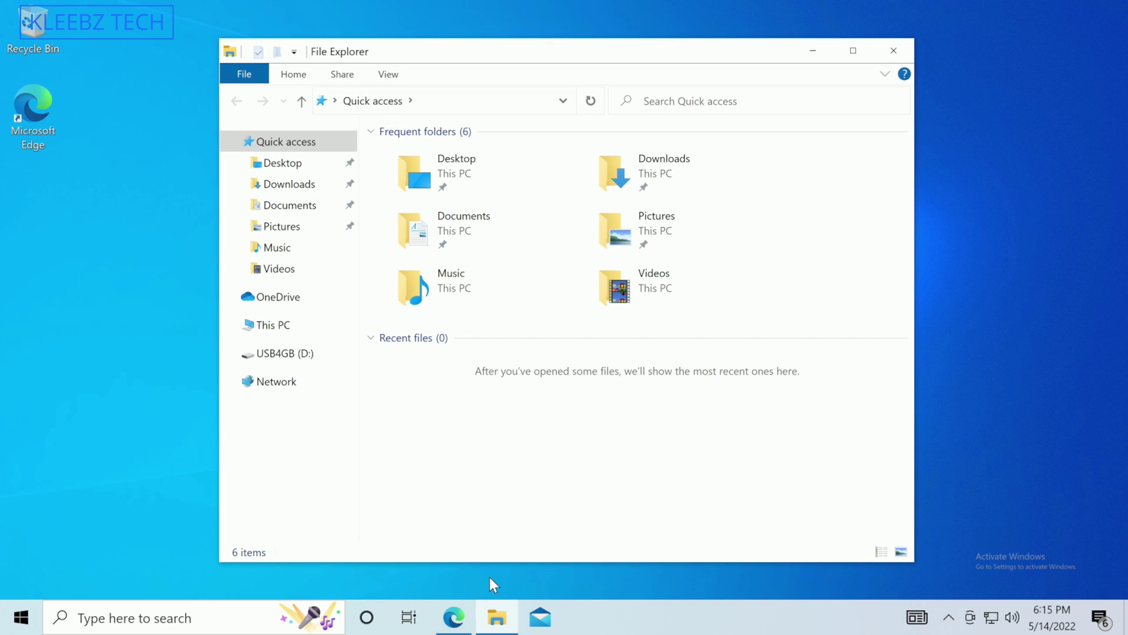
mouse_move(284, 358)
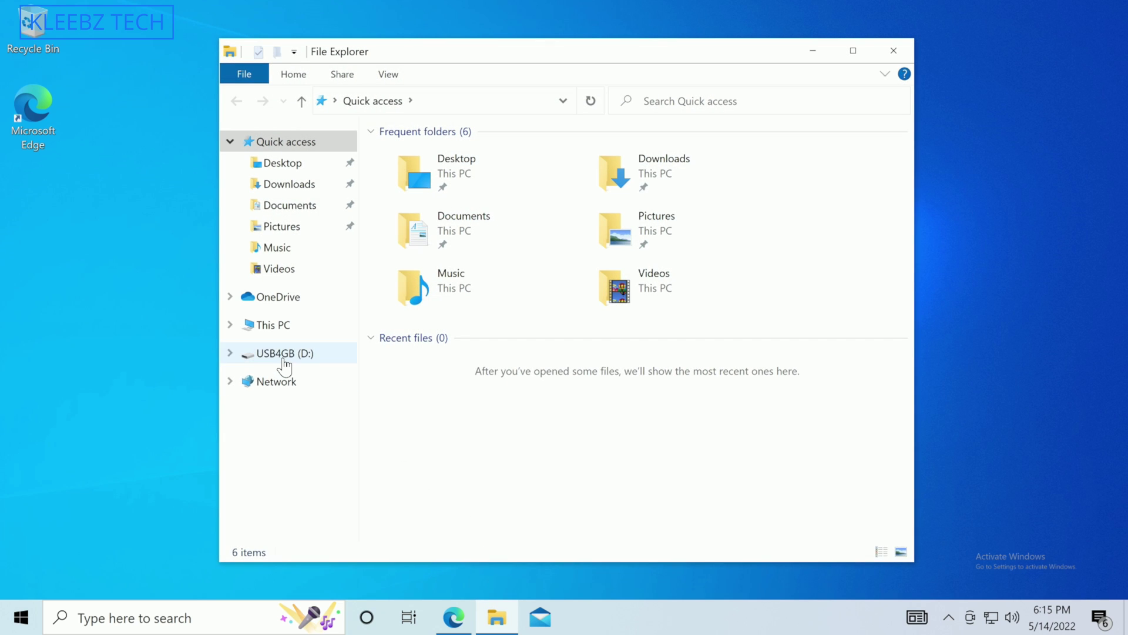
right_click(285, 365)
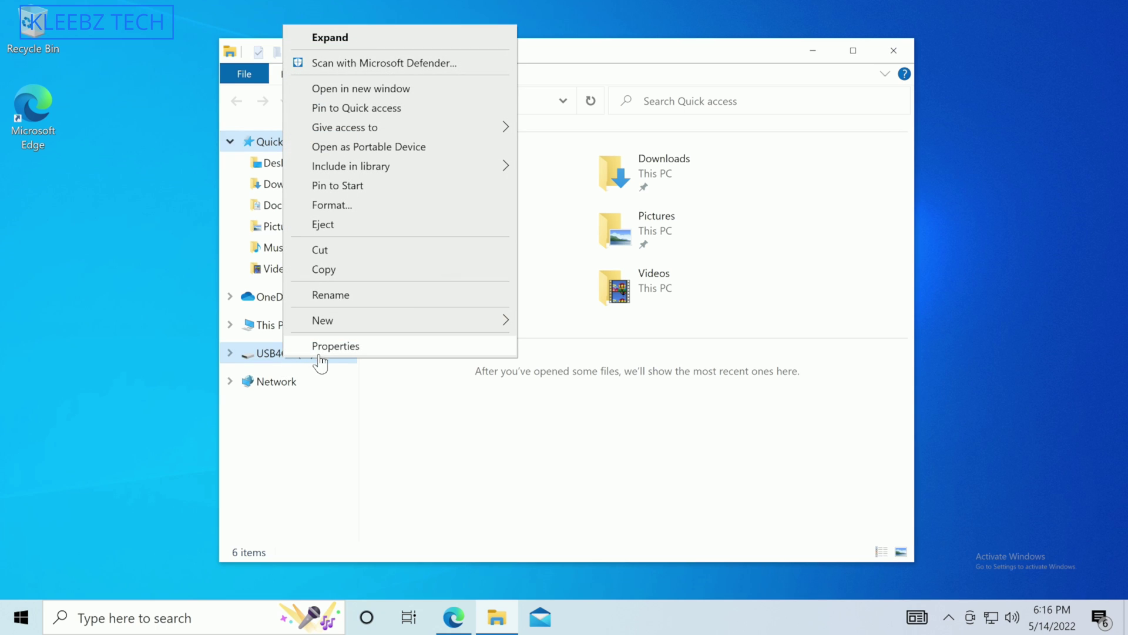
click(328, 205)
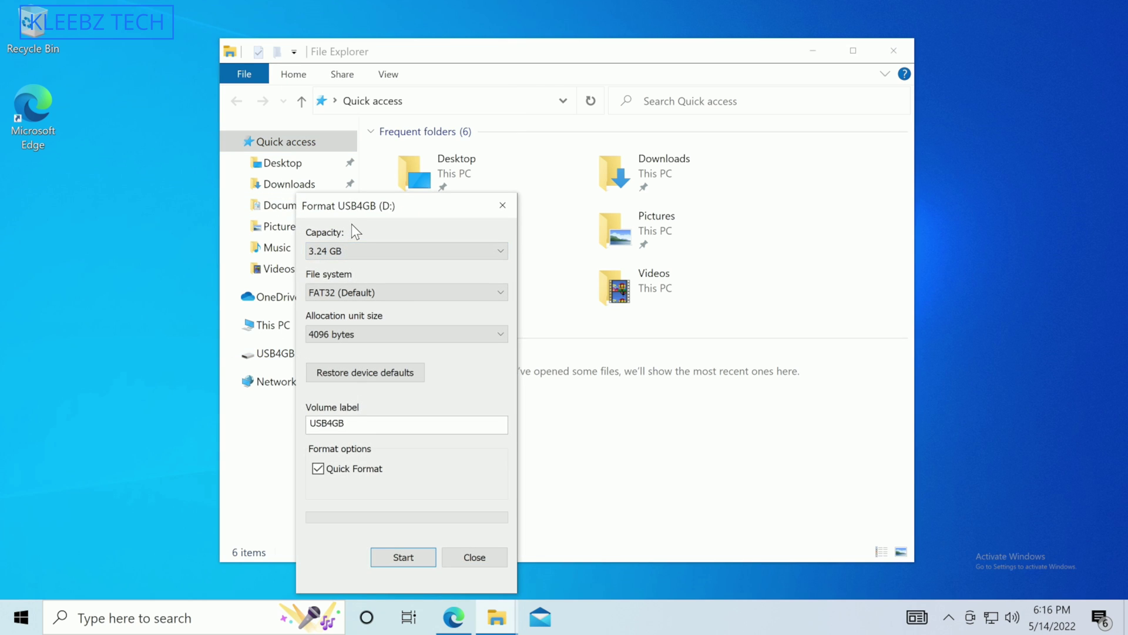
click(397, 298)
click(369, 333)
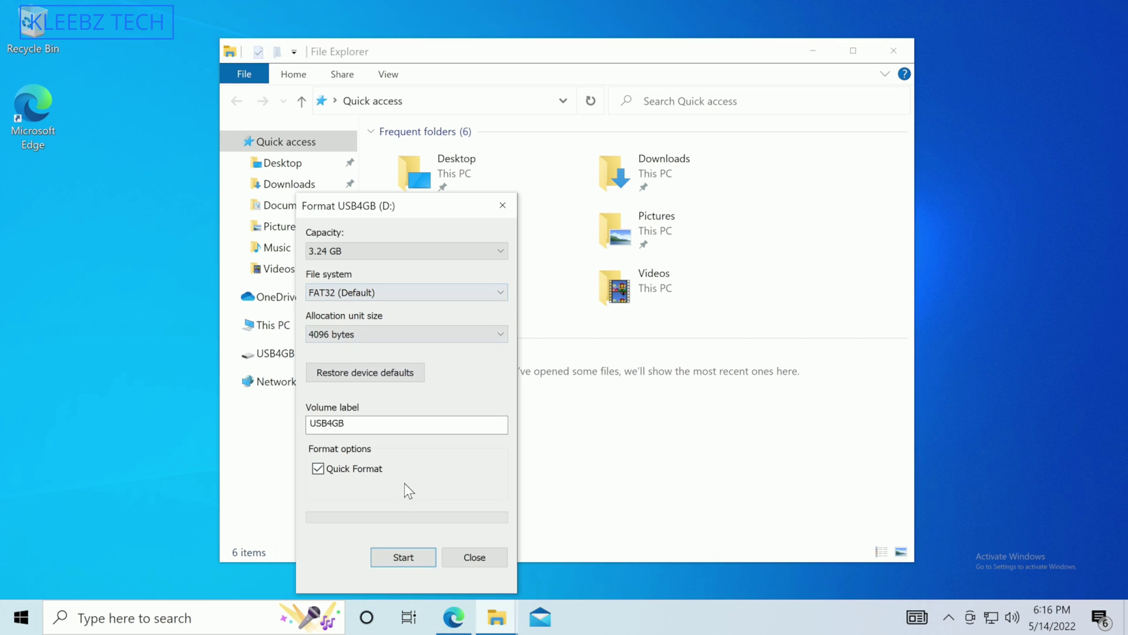
Step: Run the FAT32 quick format, accept the data-erase warning, and return to the Gigabyte page in Edge
click(413, 558)
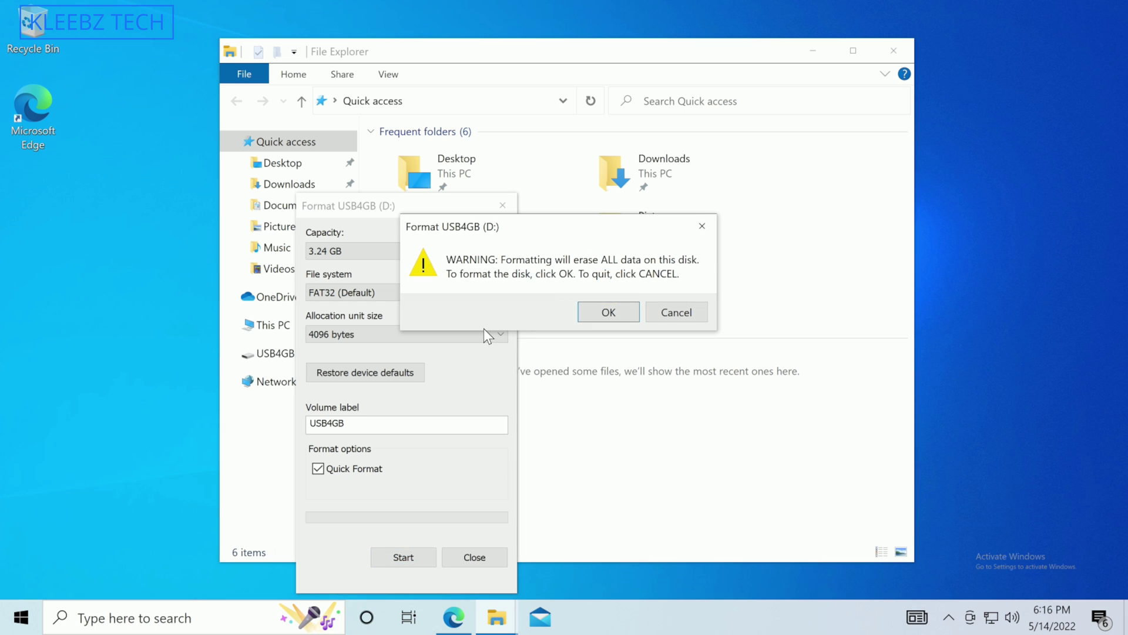
click(609, 312)
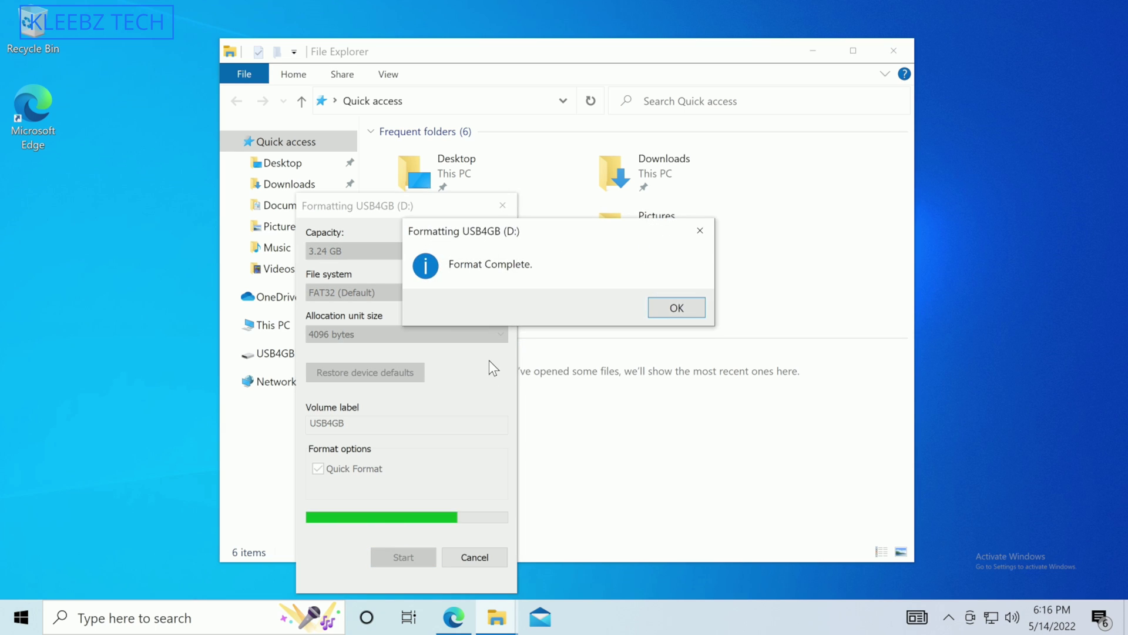
click(677, 308)
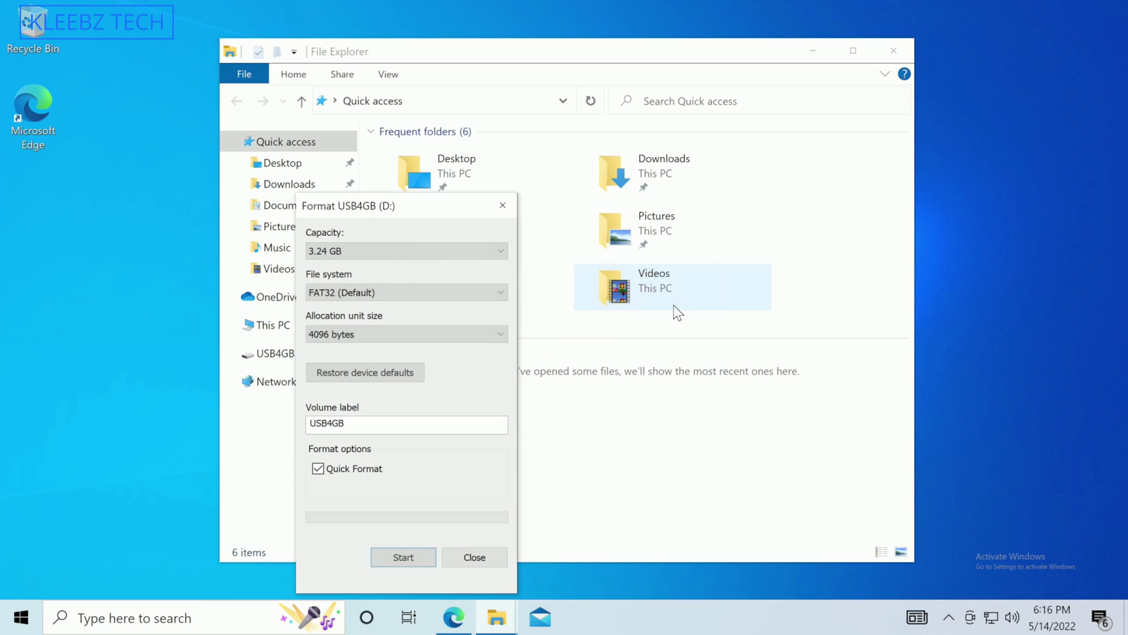
click(474, 559)
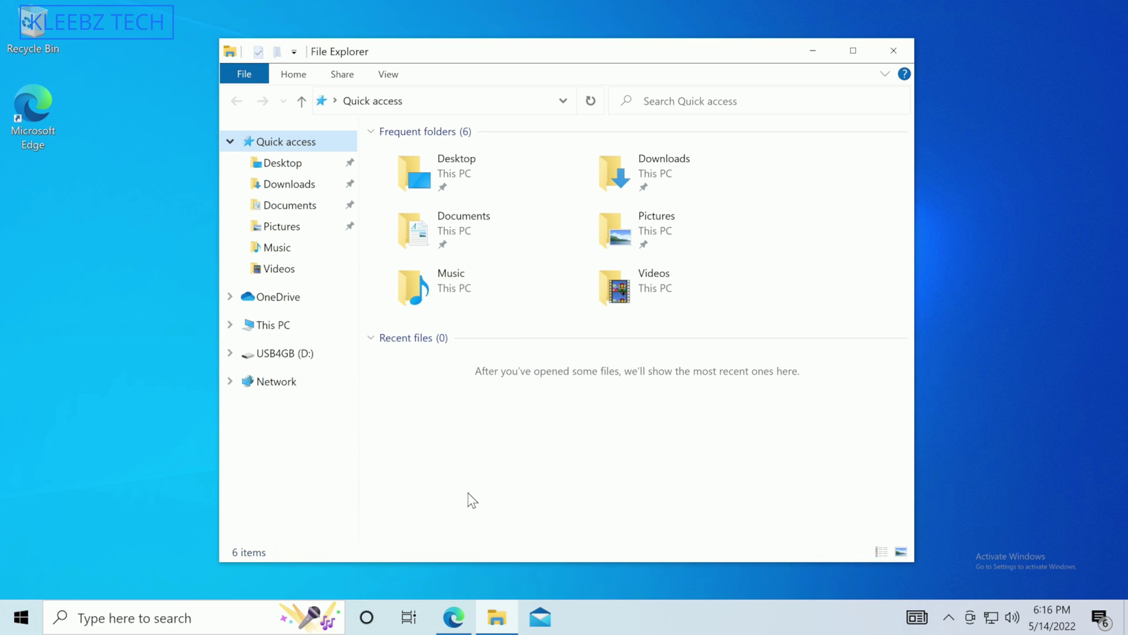
click(460, 622)
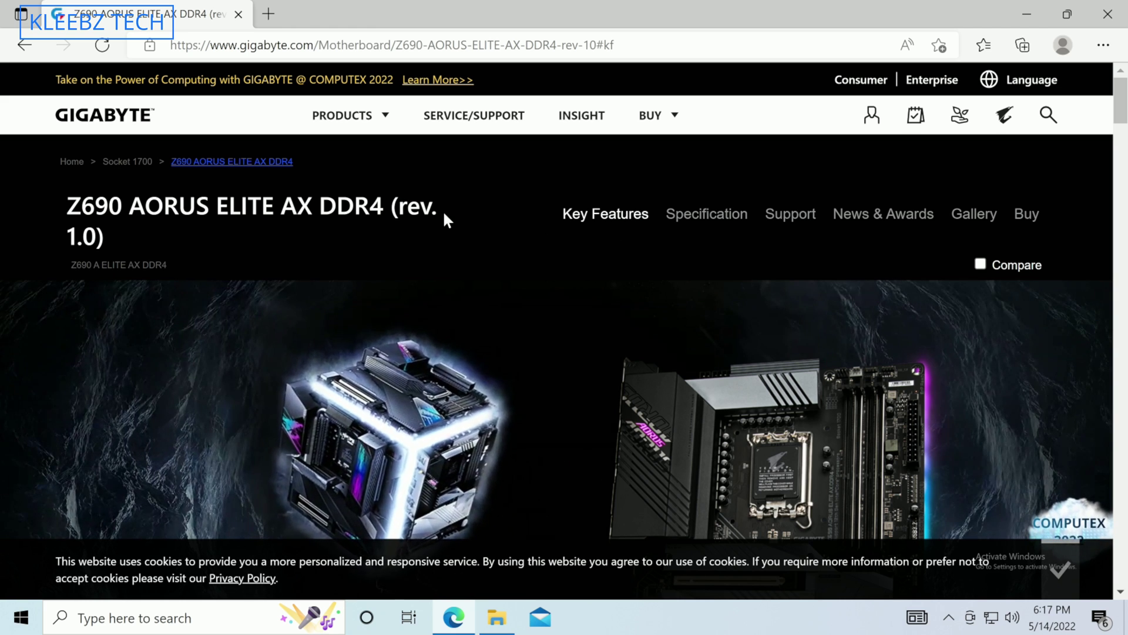
Step: Download the F8d BIOS zip from the Support page's BIOS(+8) list
click(788, 225)
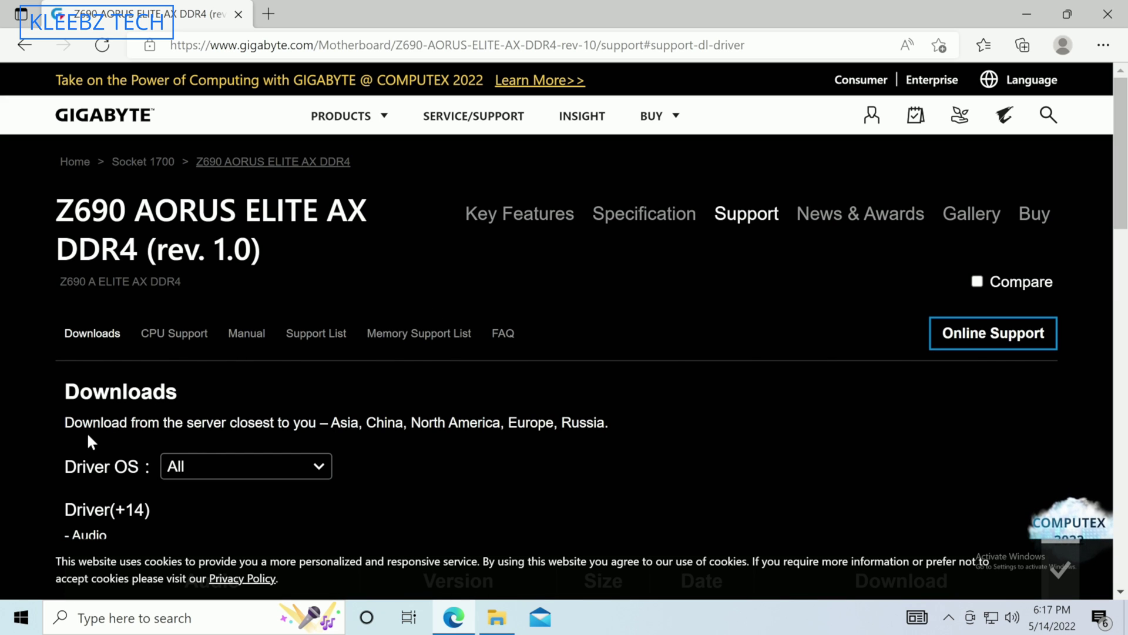
scroll(86, 438, down, 3)
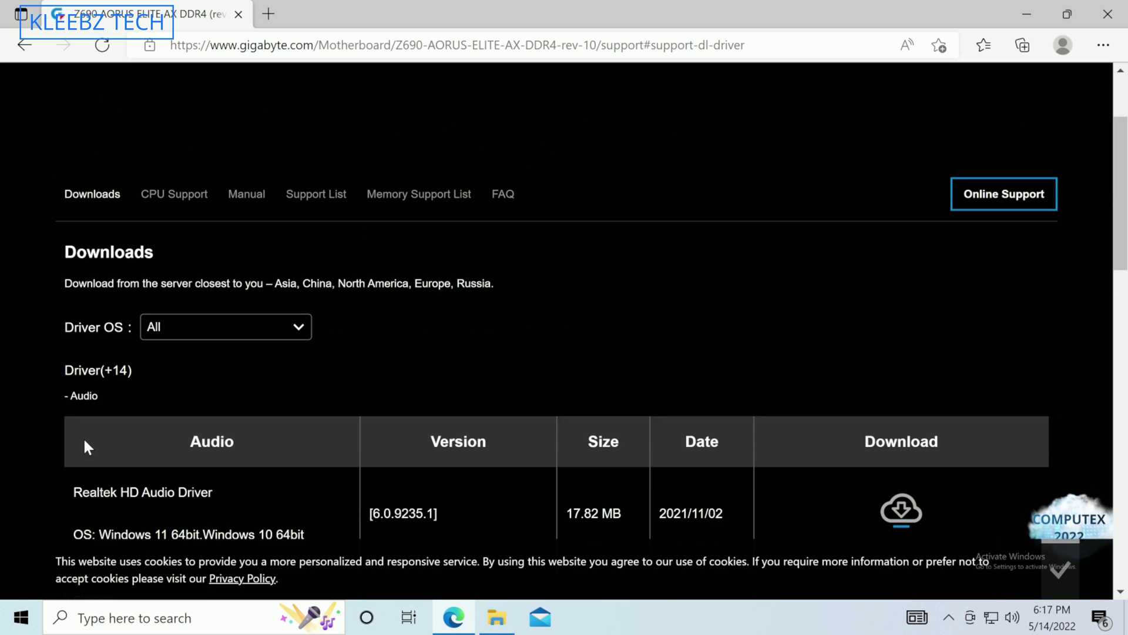
scroll(86, 447, down, 3)
scroll(88, 450, down, 1)
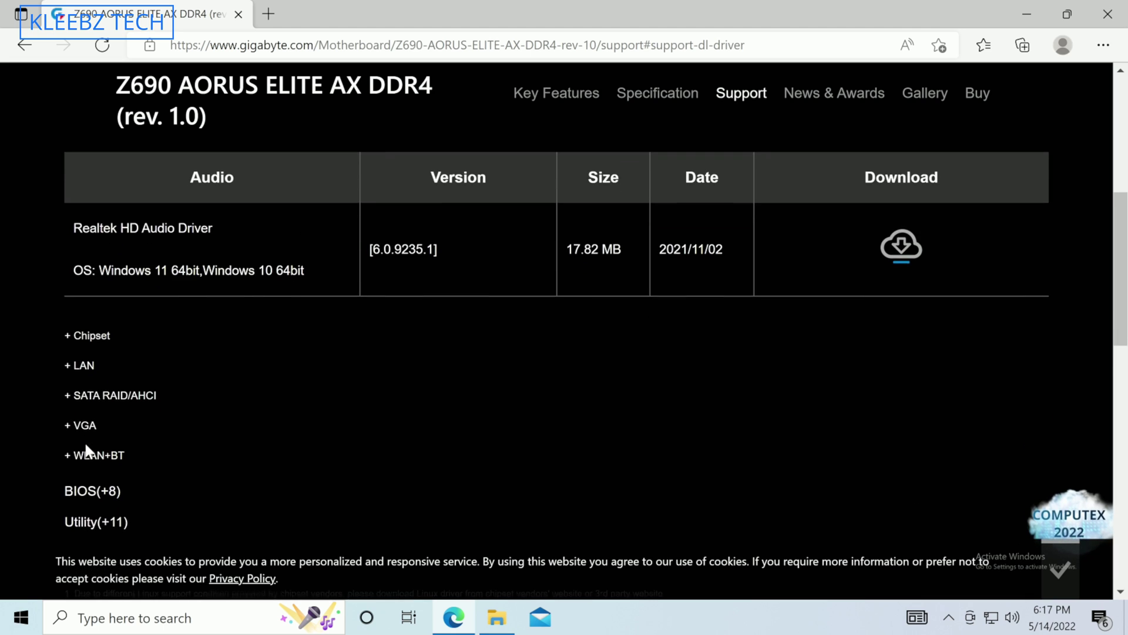
scroll(86, 451, down, 1)
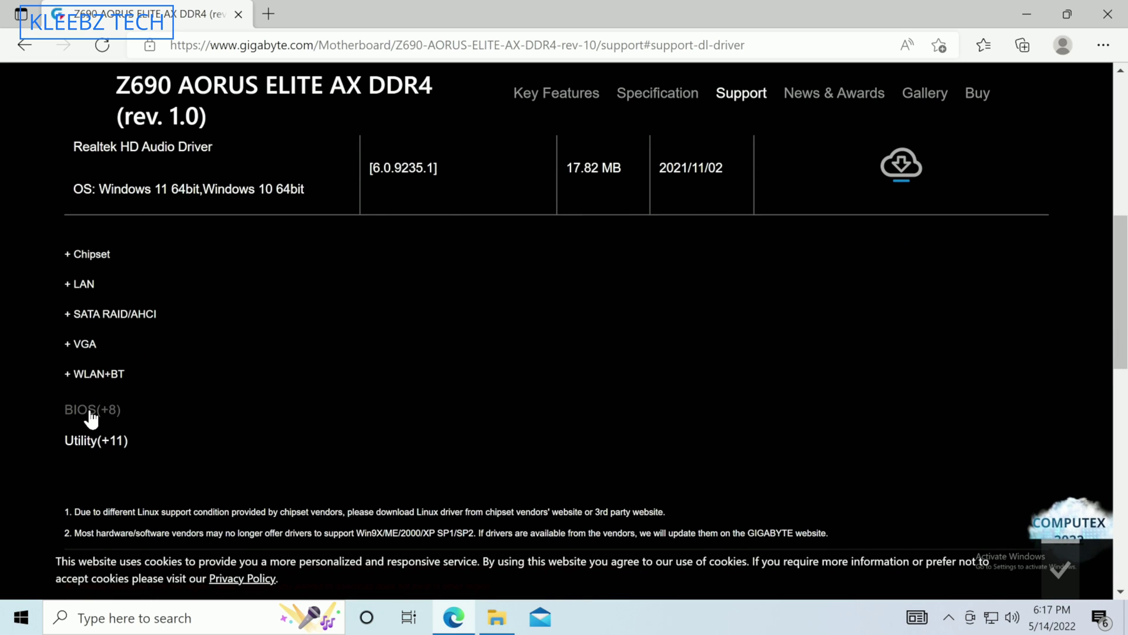
click(91, 411)
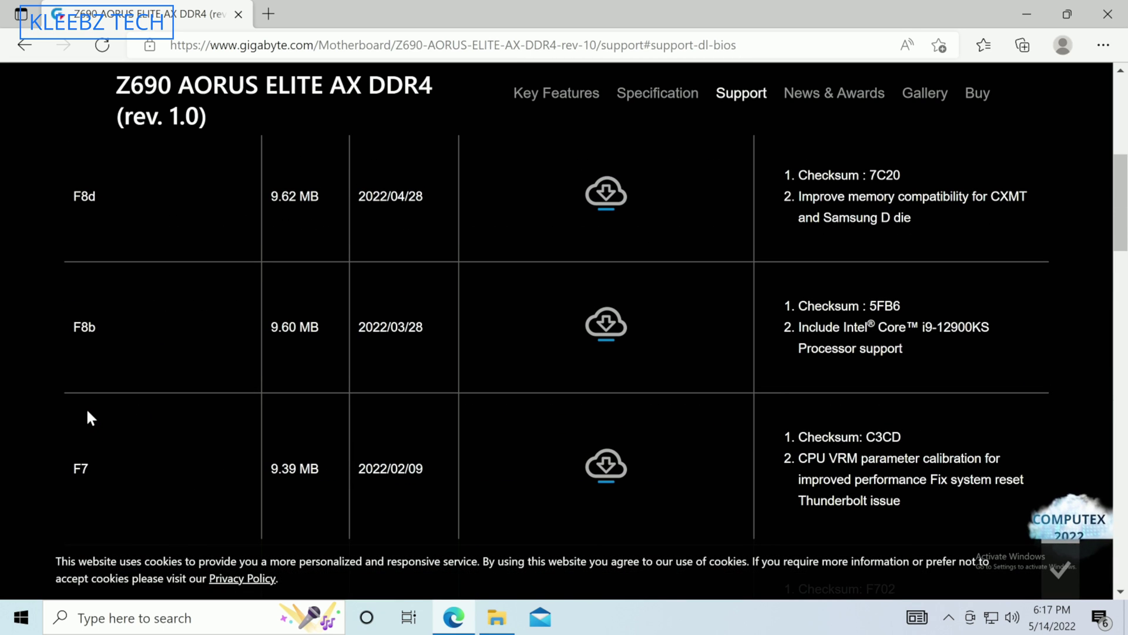
scroll(87, 412, up, 1)
scroll(87, 411, up, 2)
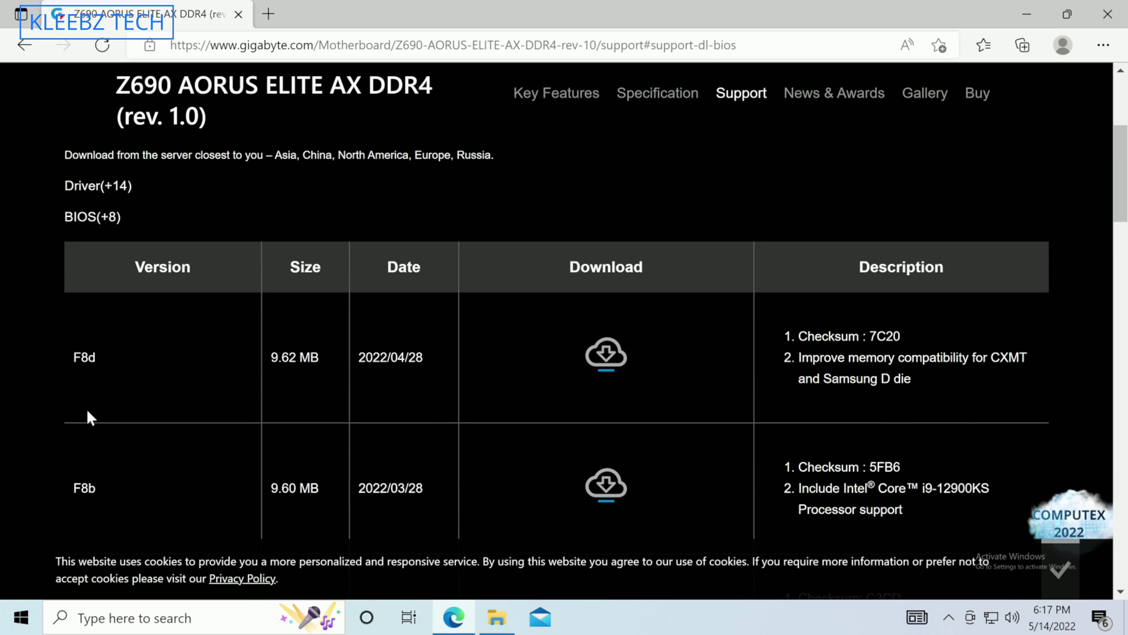
scroll(141, 406, down, 2)
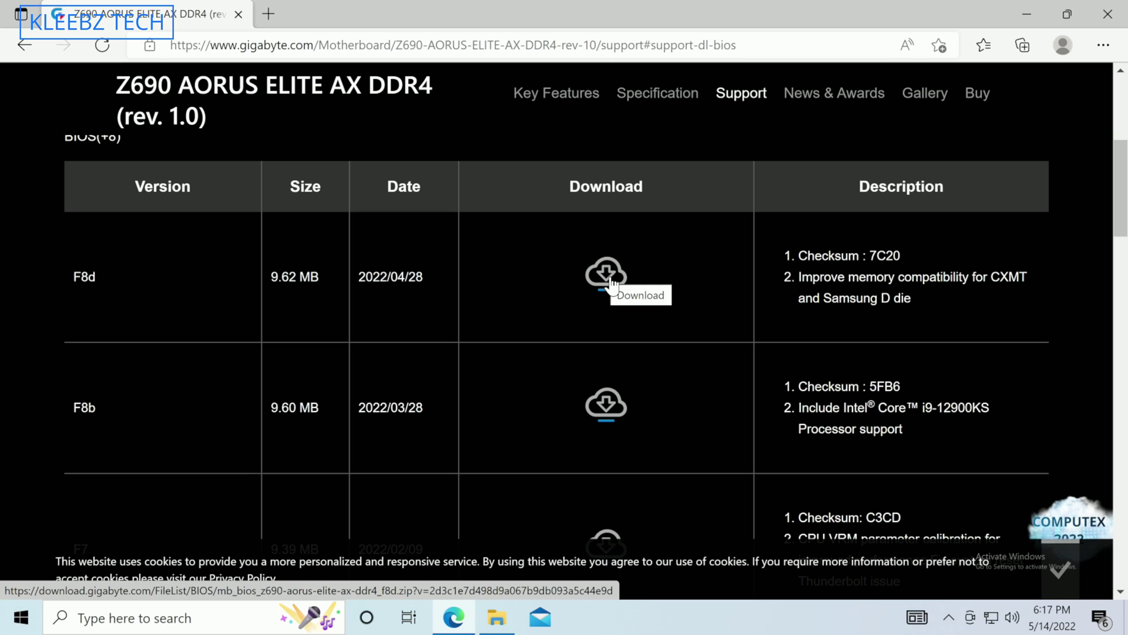
click(610, 280)
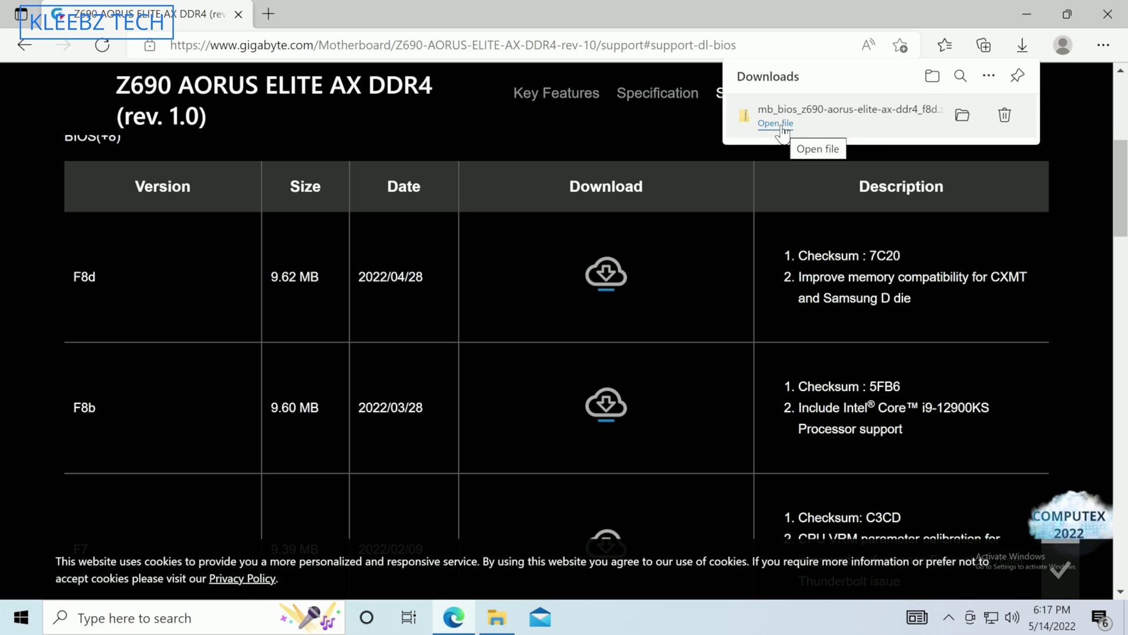
mouse_move(846, 115)
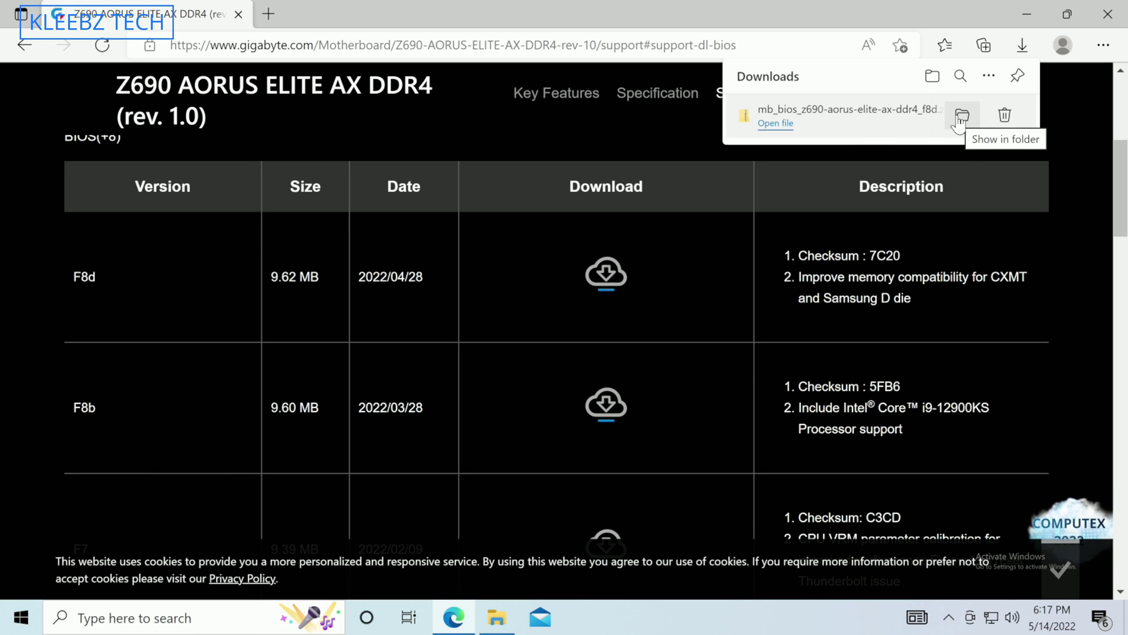
Step: Extract the downloaded F8d BIOS zip into its suggested folder
click(961, 116)
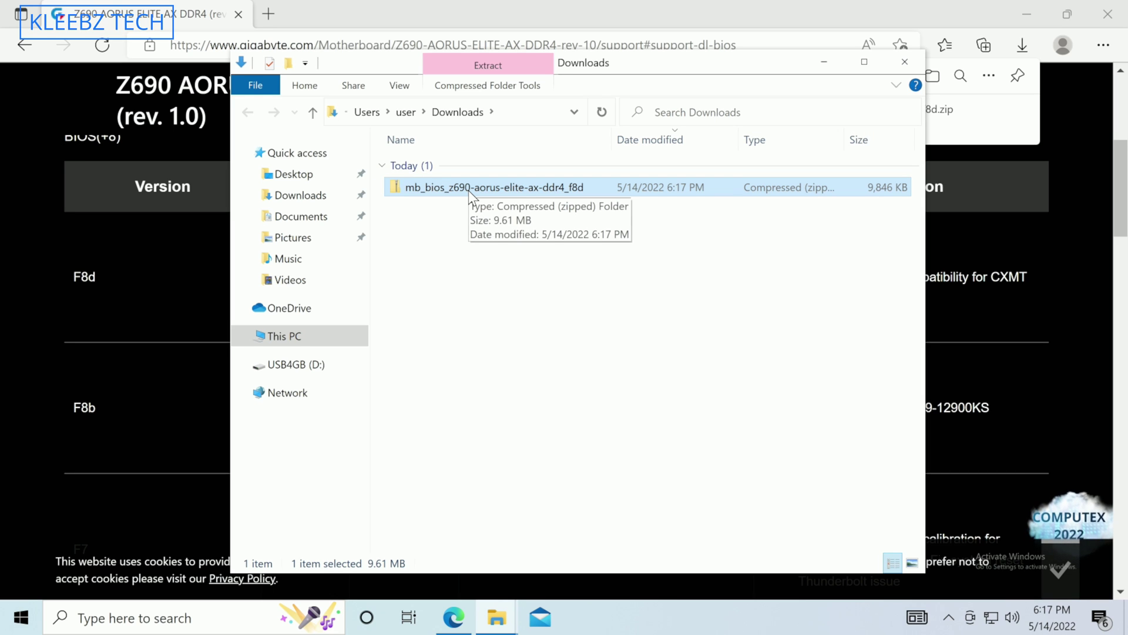
right_click(469, 194)
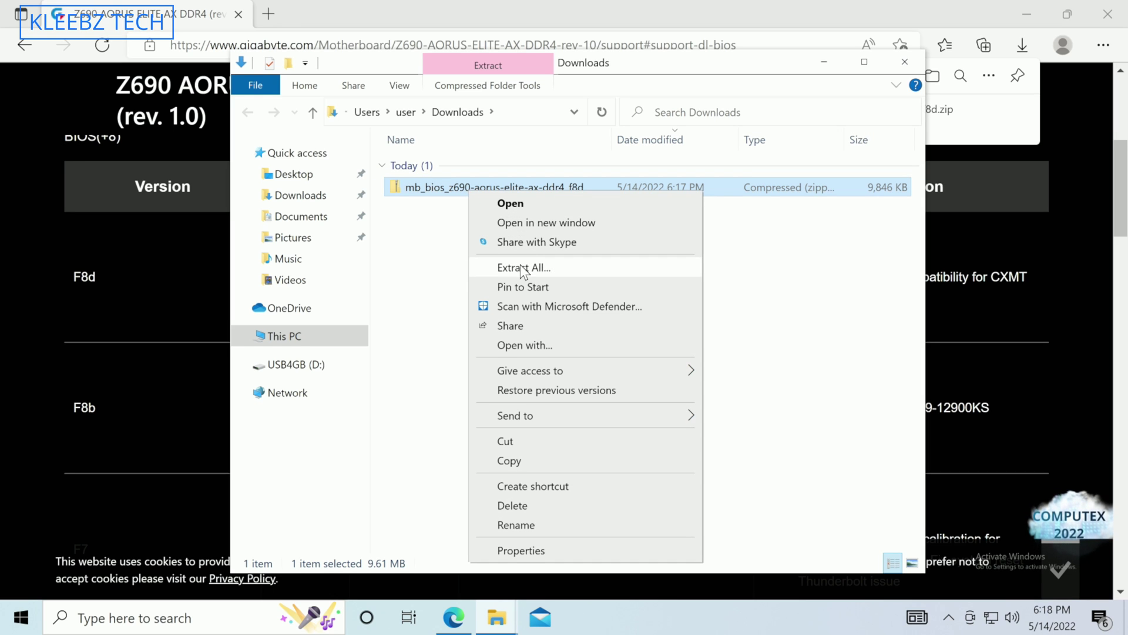
click(517, 270)
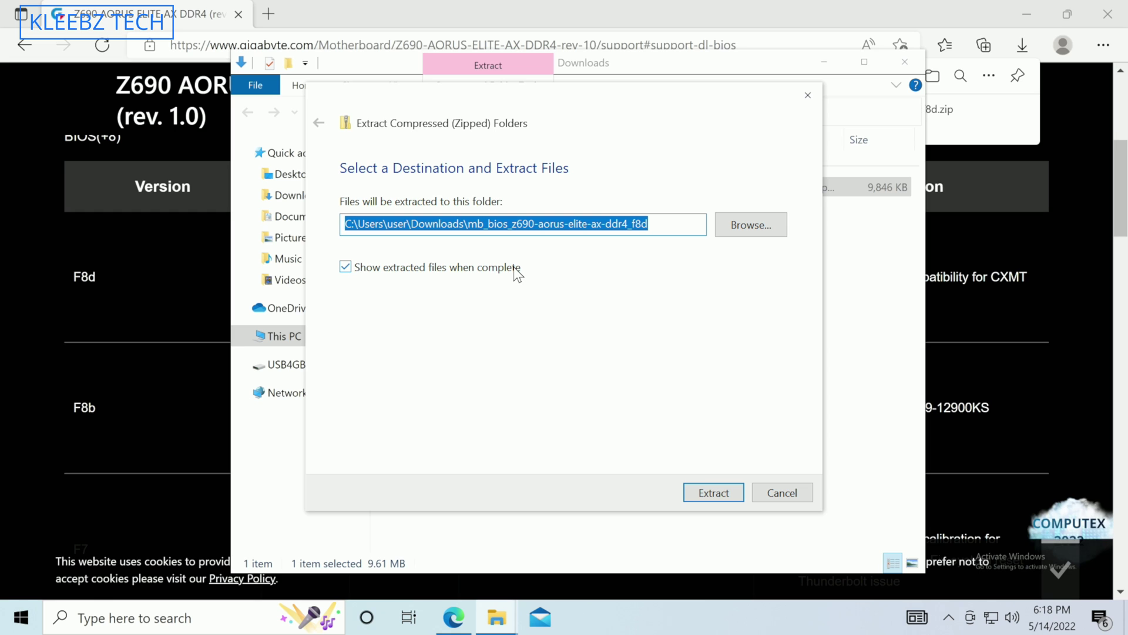
click(723, 496)
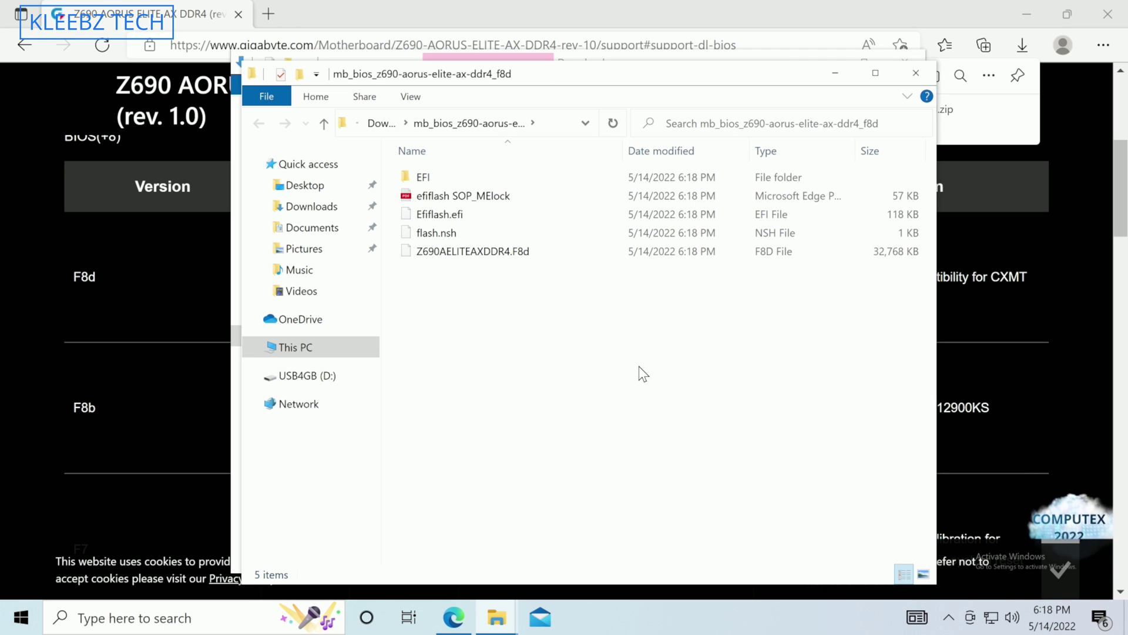
Step: Copy the five extracted BIOS files onto the USB4GB (D:) drive
drag(639, 366, 419, 173)
right_click(418, 172)
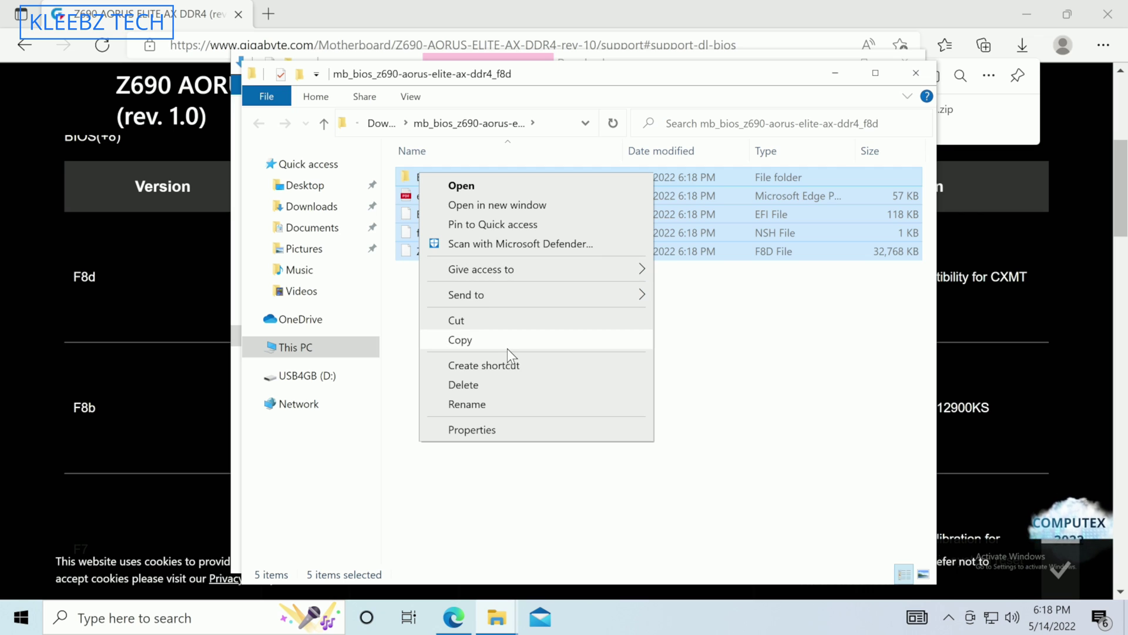
click(506, 348)
click(347, 379)
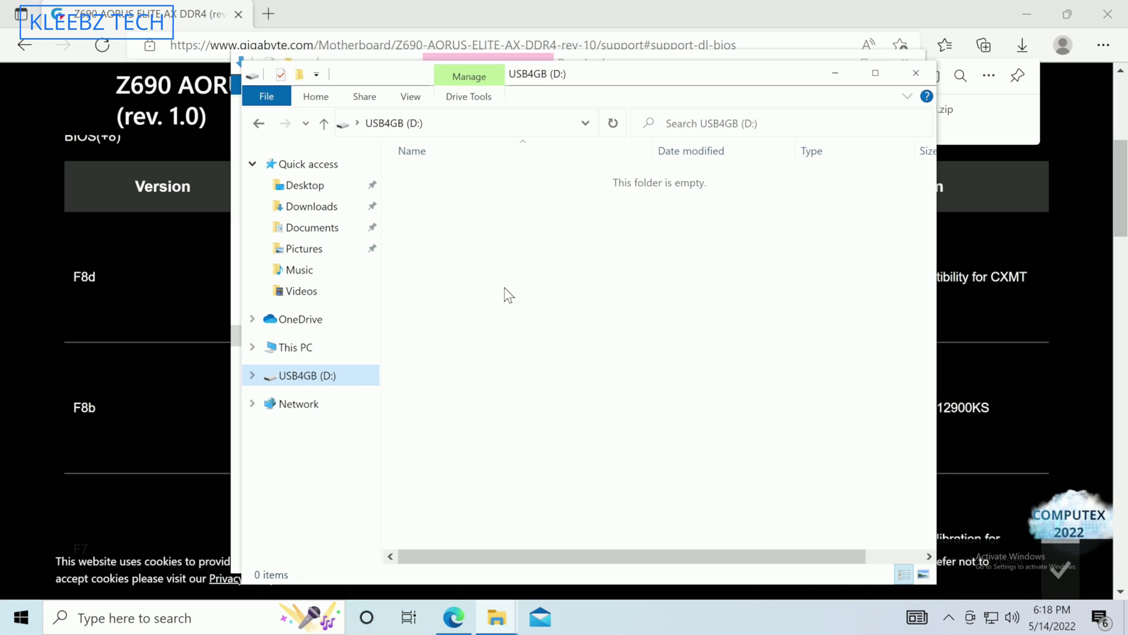
right_click(501, 268)
click(542, 389)
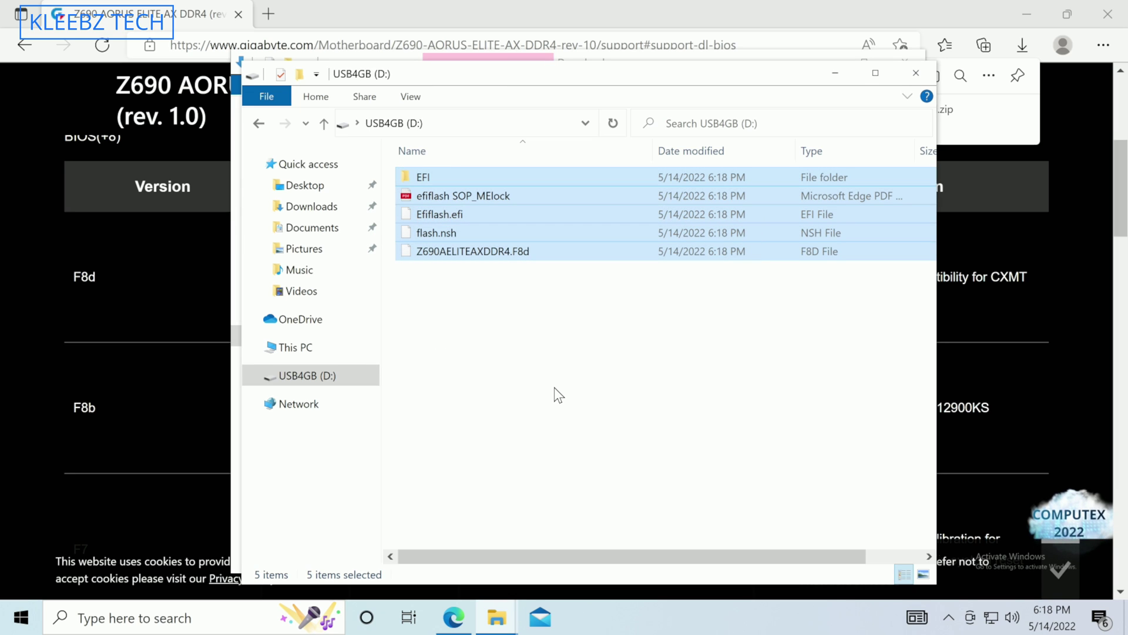
Step: Safely eject the USB4GB drive
click(555, 388)
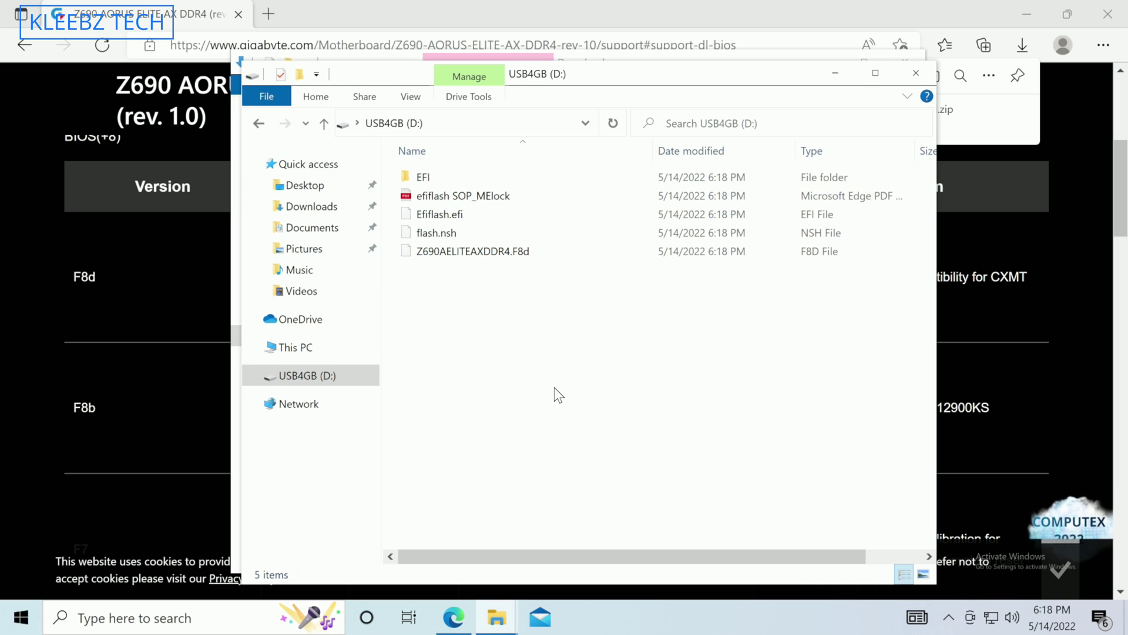
right_click(305, 383)
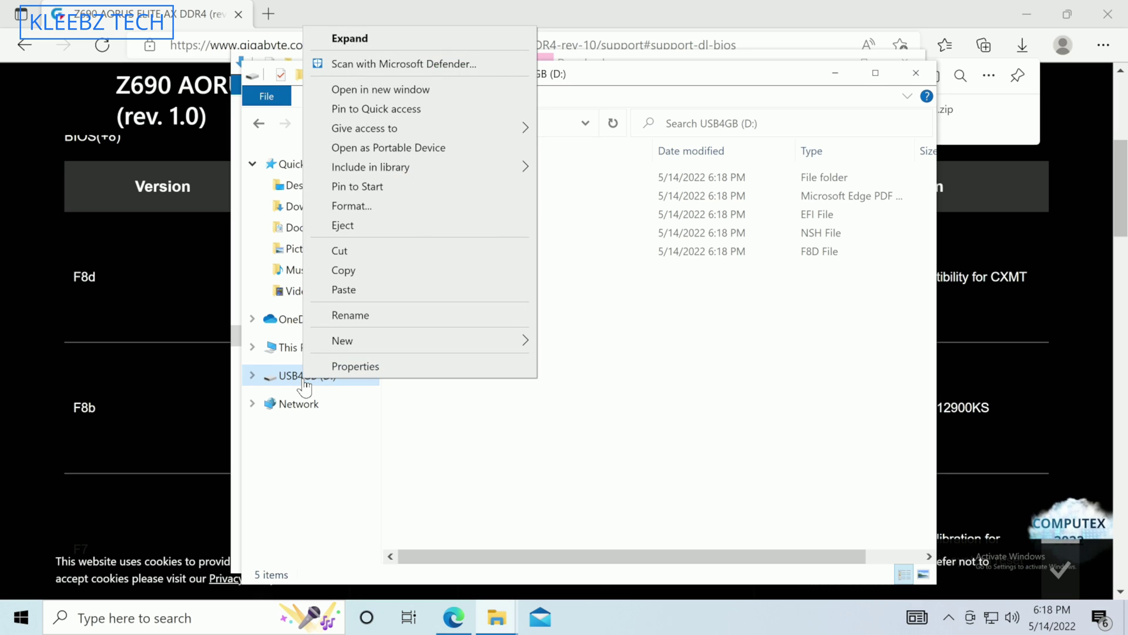
click(347, 236)
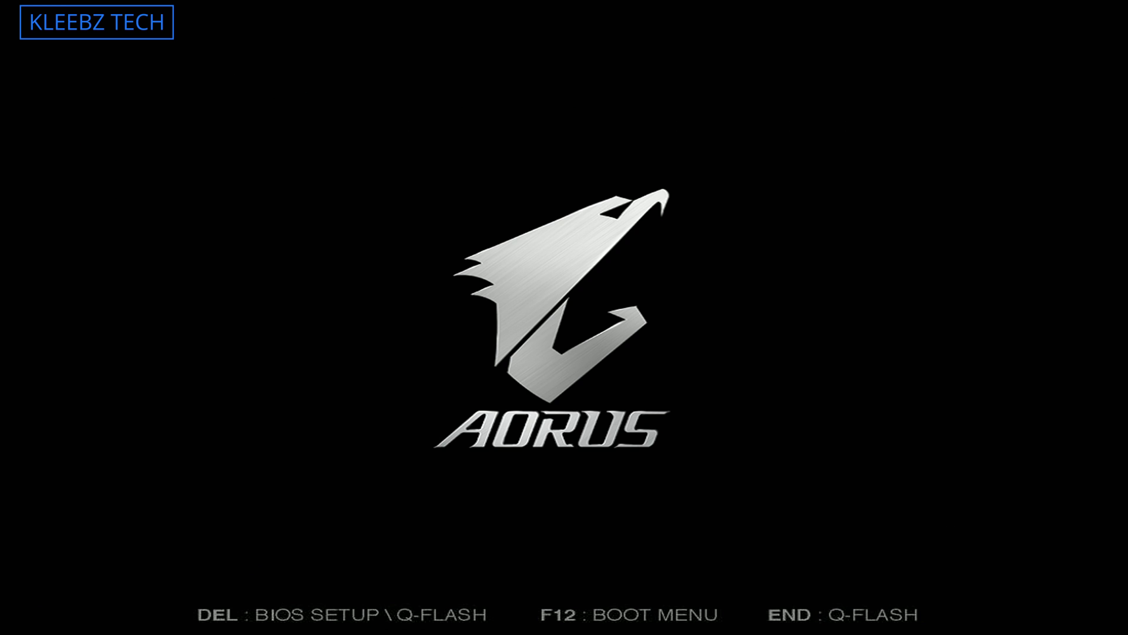
Step: Press Delete at boot to enter the AORUS BIOS, then launch Q-Flash (F8)
key(Delete)
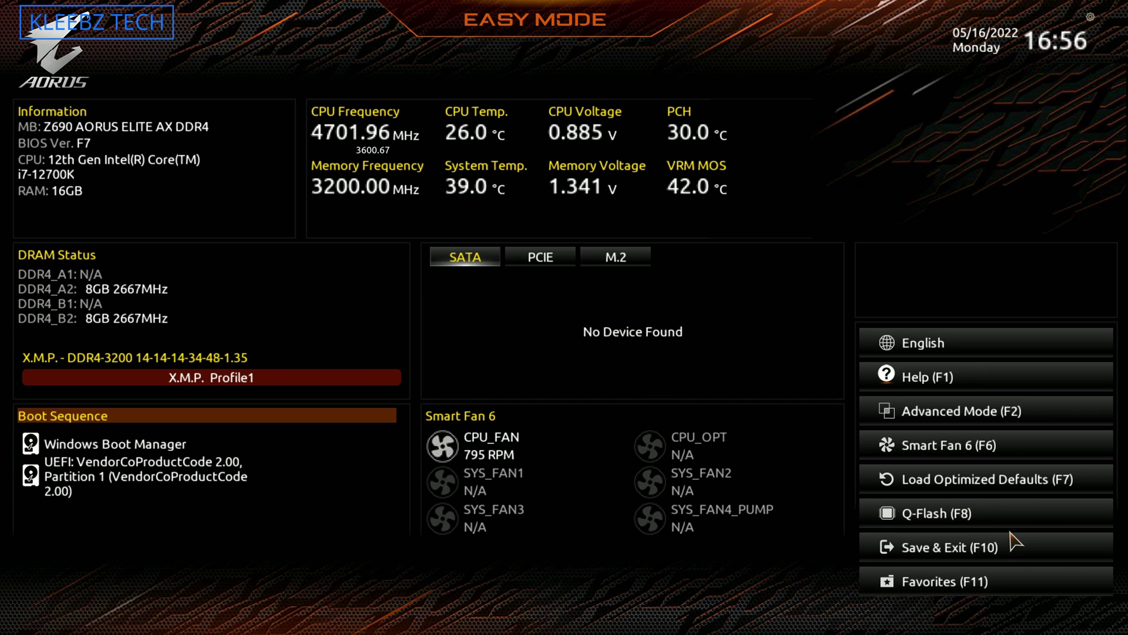
click(972, 511)
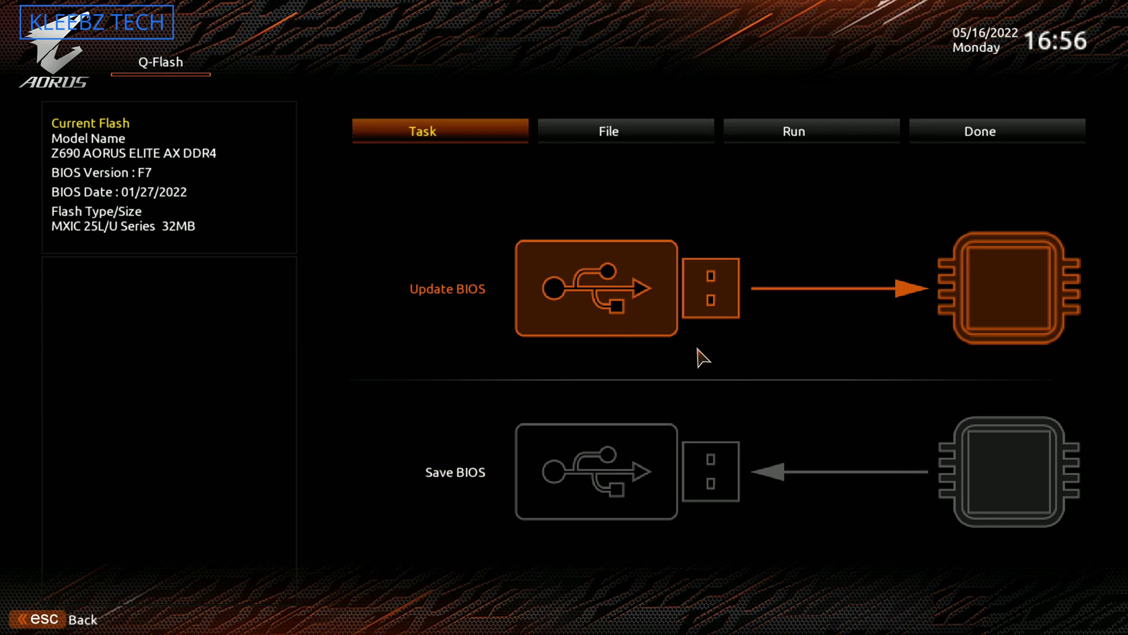
Step: Choose Update BIOS and load Z690AELITEAXDDR4.F8d from the USB drive
click(587, 309)
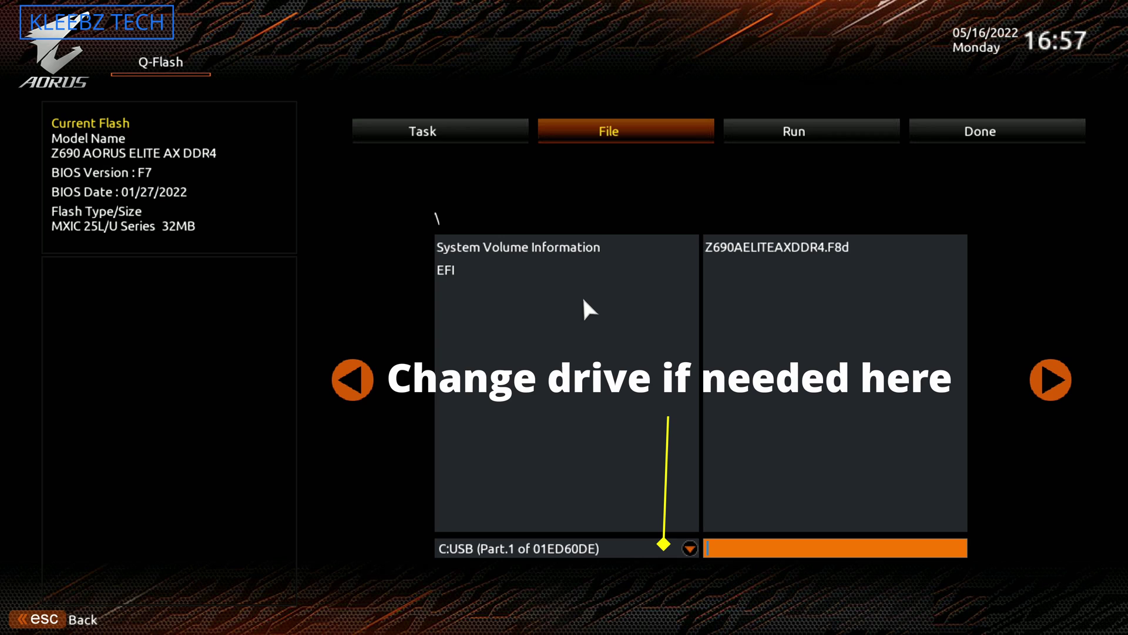
click(805, 257)
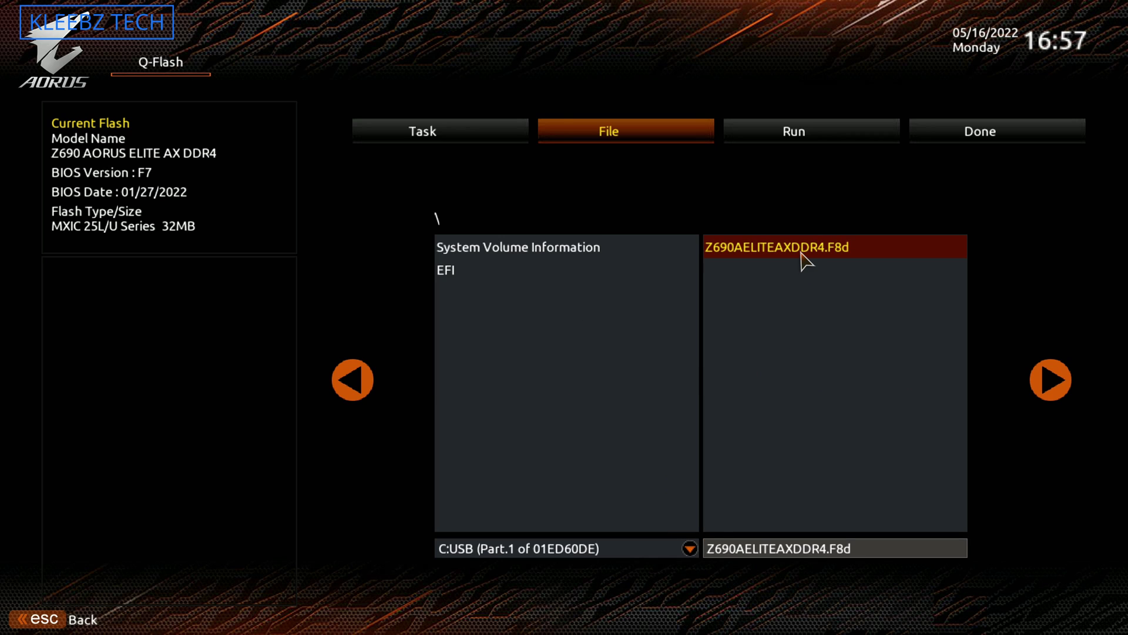
double_click(802, 253)
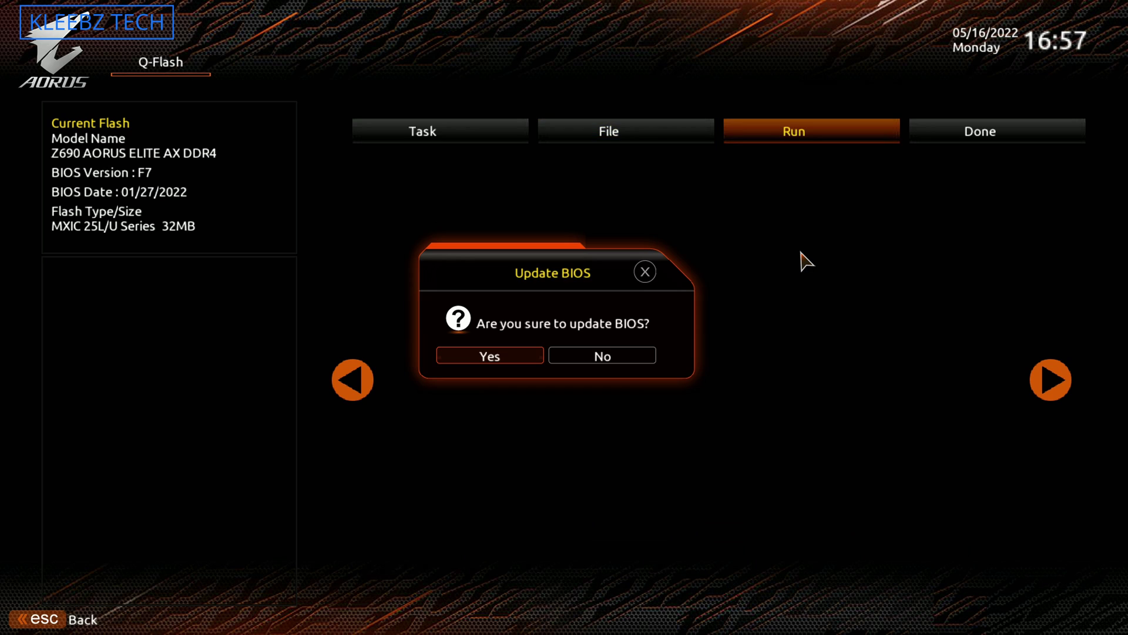
Step: Confirm the update and start flashing the F8d BIOS
click(490, 357)
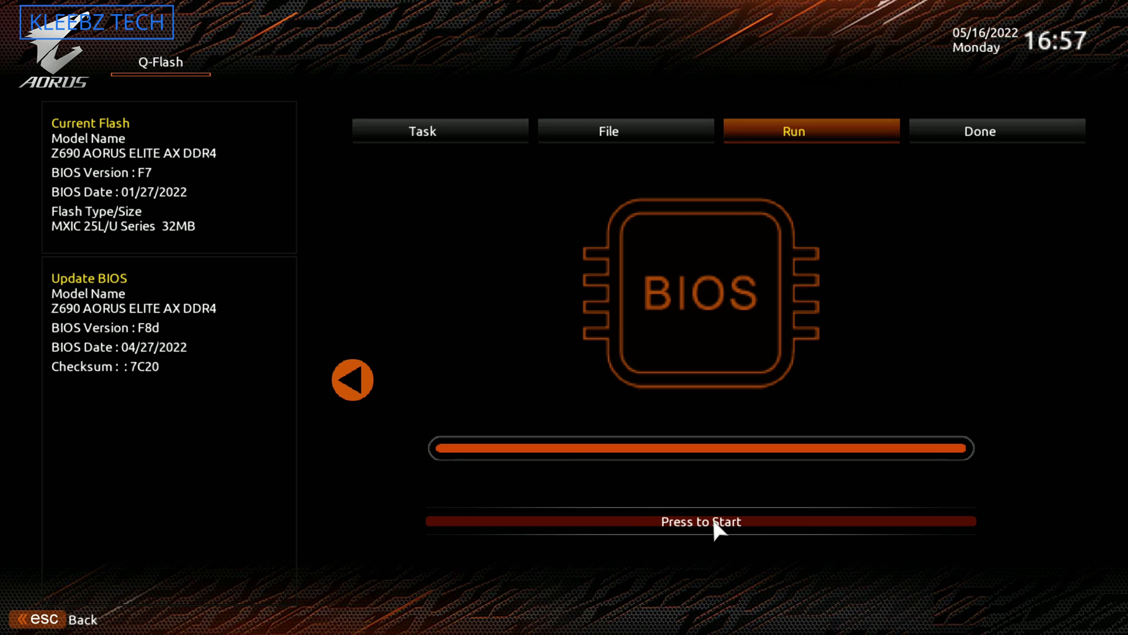
click(712, 520)
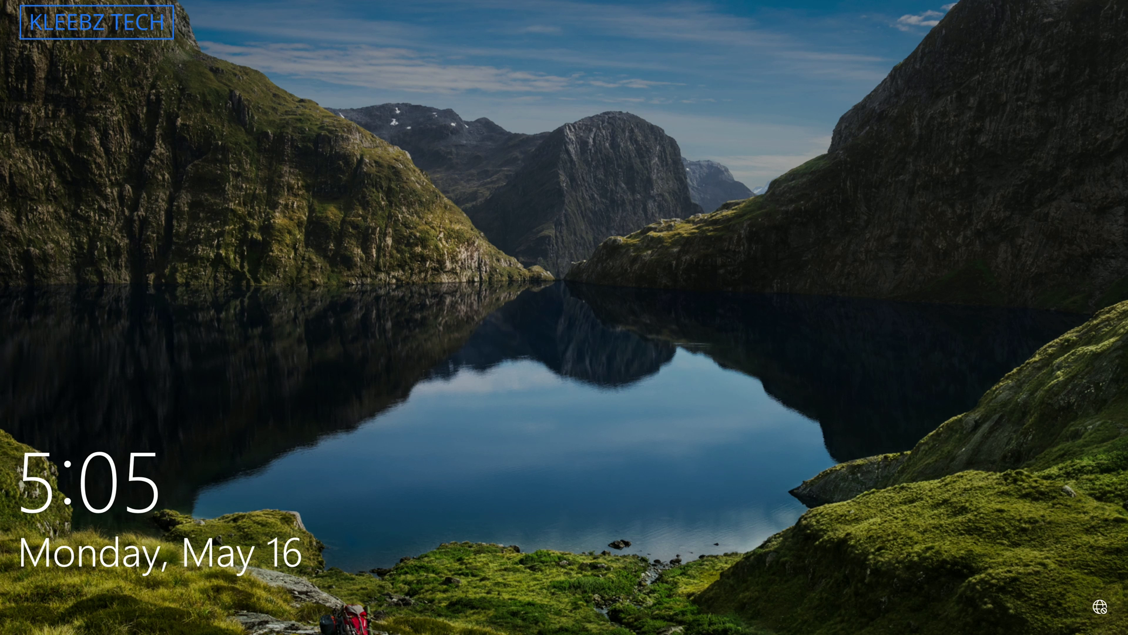
Step: Restart Windows from the lock screen's power menu, confirming Restart anyway
click(1076, 487)
click(1086, 594)
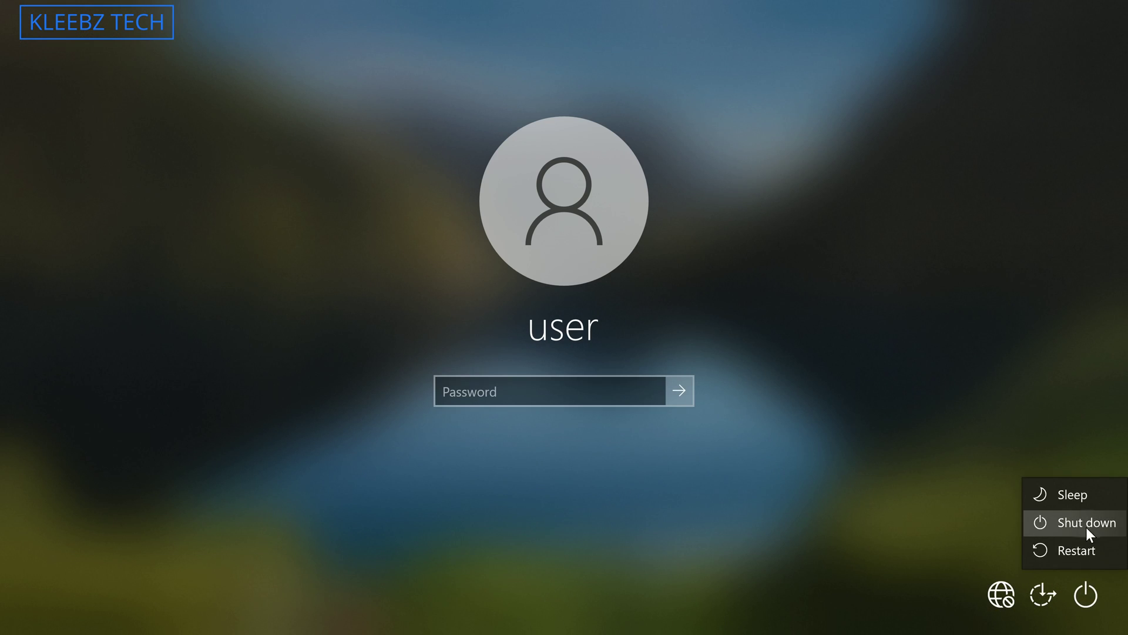
click(1084, 549)
click(1053, 539)
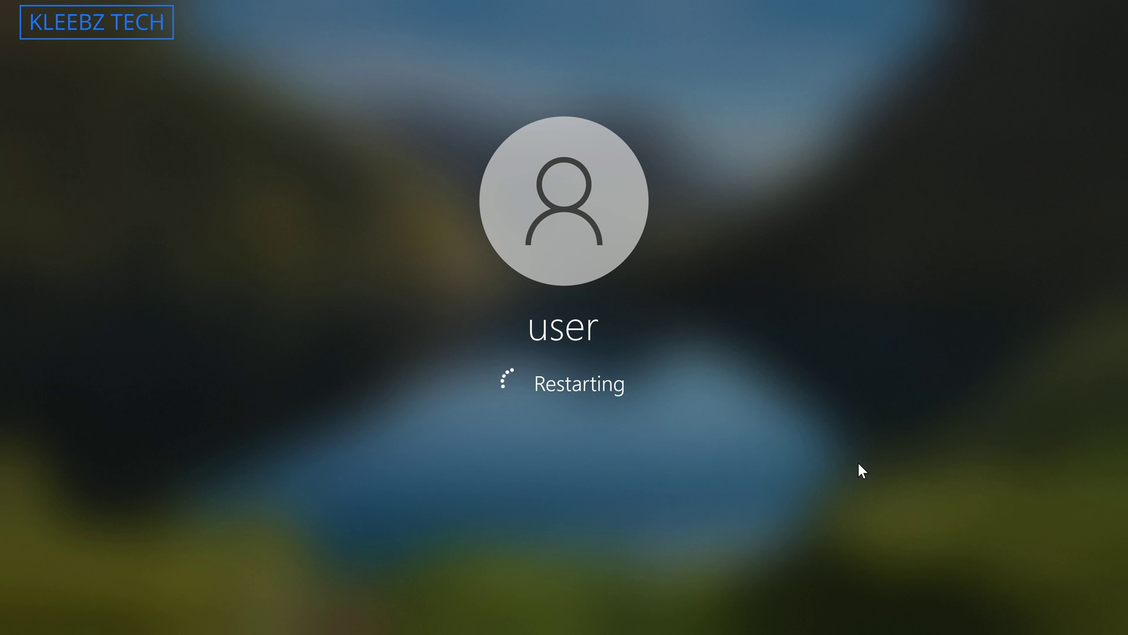